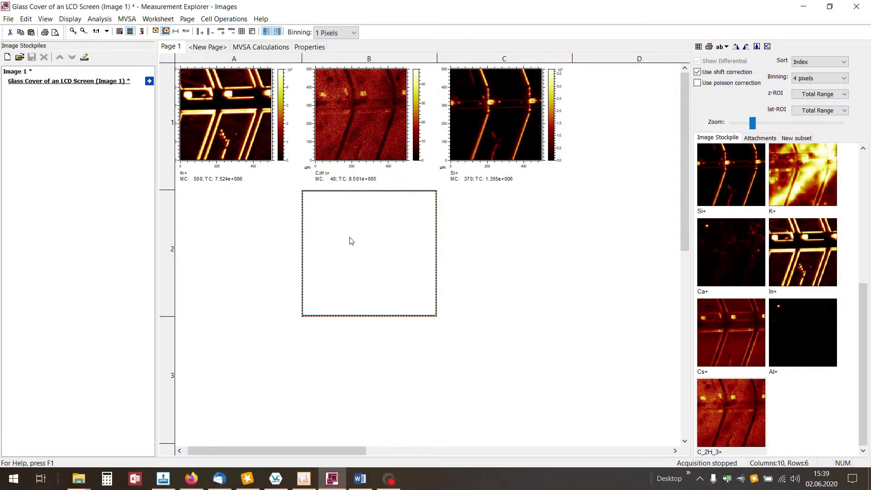
Step: Create an RGB overlay in B2 with In+ as red, C2H3+ as green, Si+ as blue
right_click(345, 241)
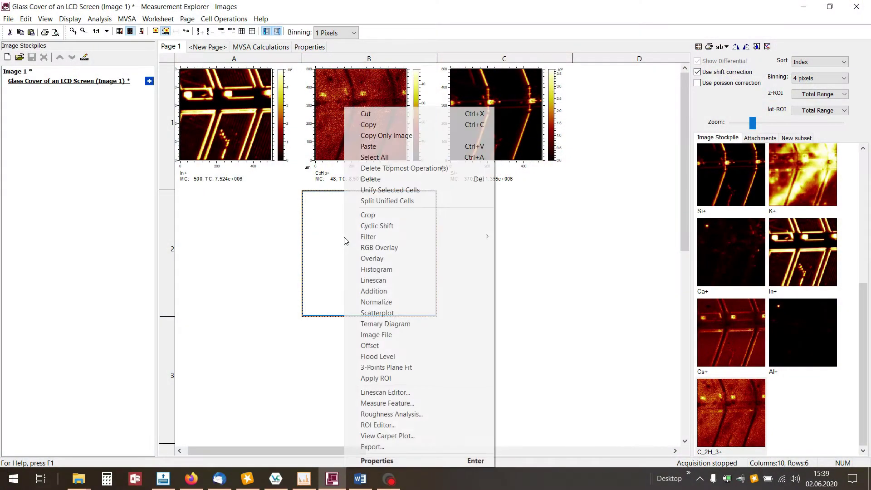
click(377, 247)
drag(223, 156, 329, 379)
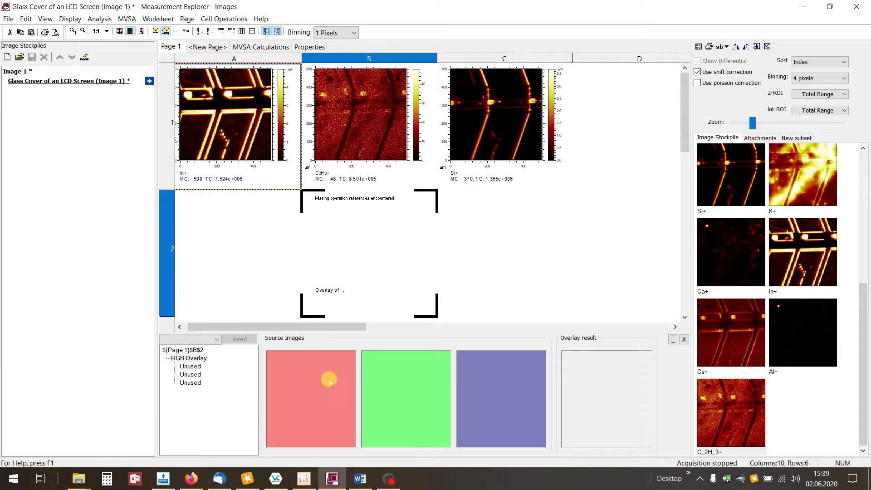
drag(338, 128, 407, 378)
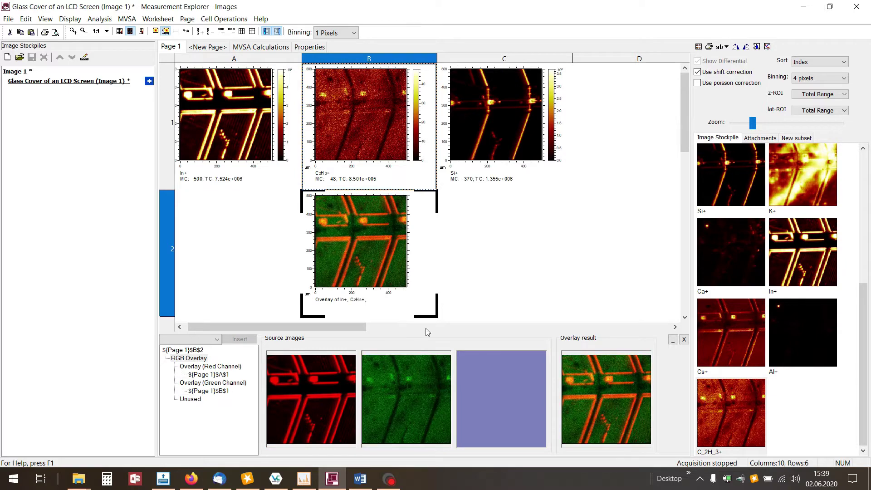
drag(504, 108, 502, 389)
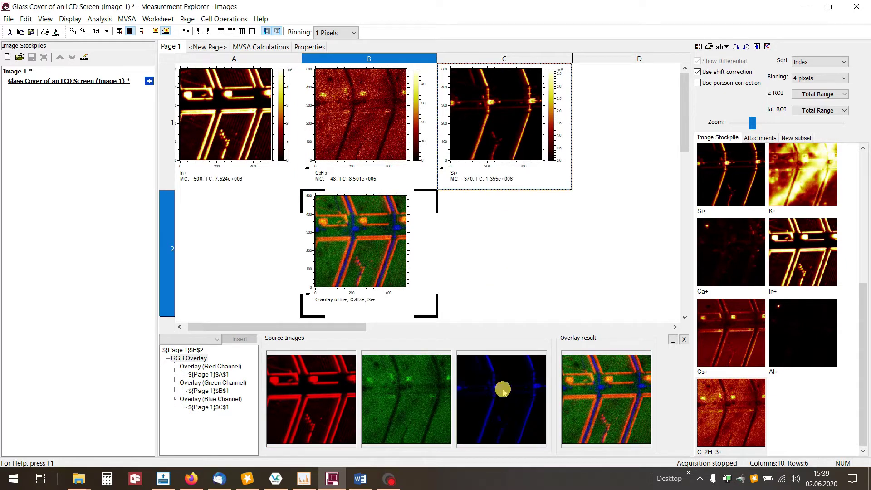
Step: Copy the B2 overlay and paste it into the Word document
click(368, 250)
right_click(368, 251)
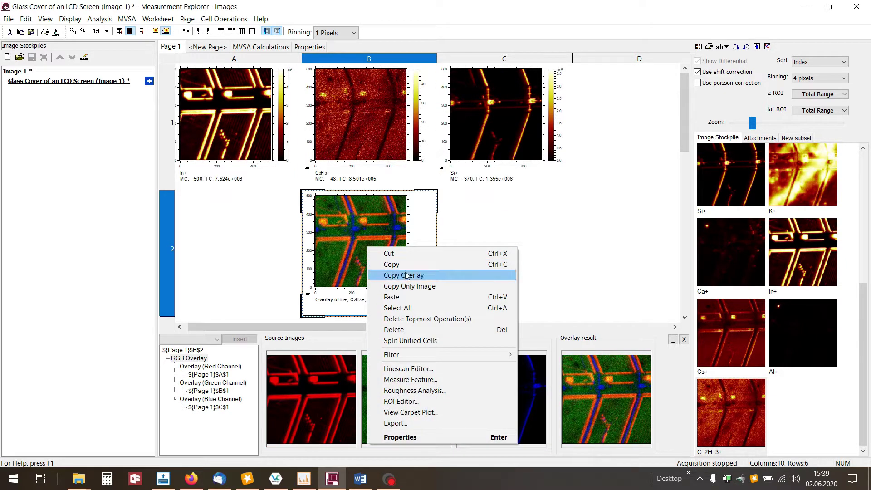
click(430, 277)
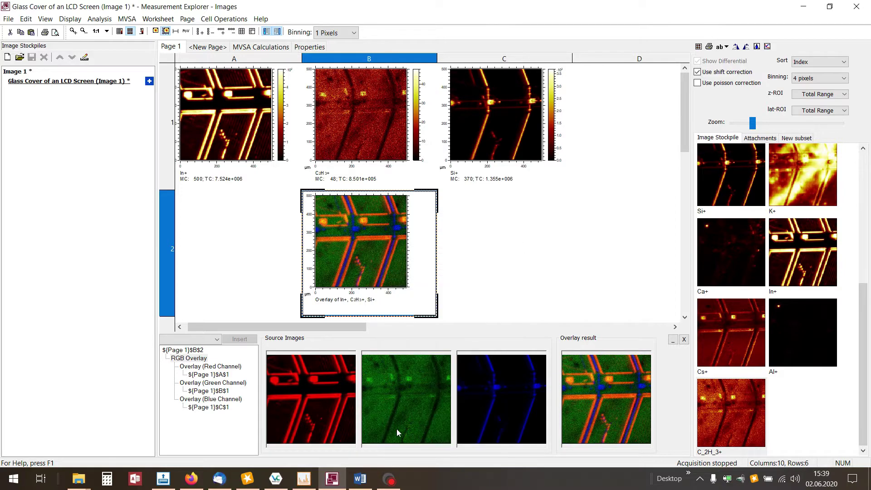
click(365, 485)
right_click(209, 127)
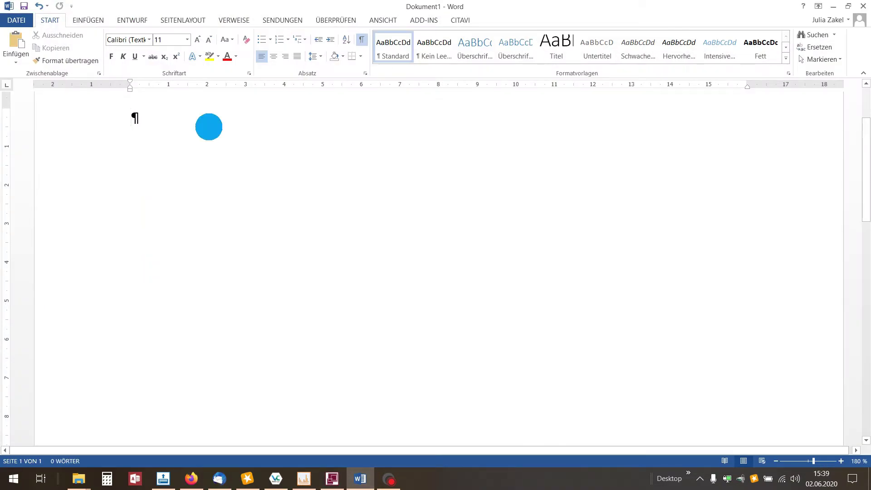
click(233, 175)
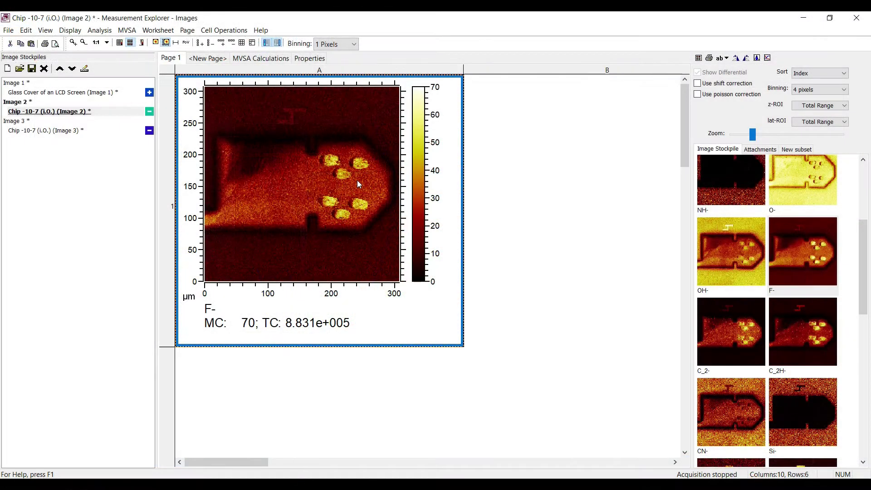
Step: Add new Roi 1 in the F- image's ROI Editor, leaving Creation Mode on Rectangle after trying Threshold
right_click(358, 180)
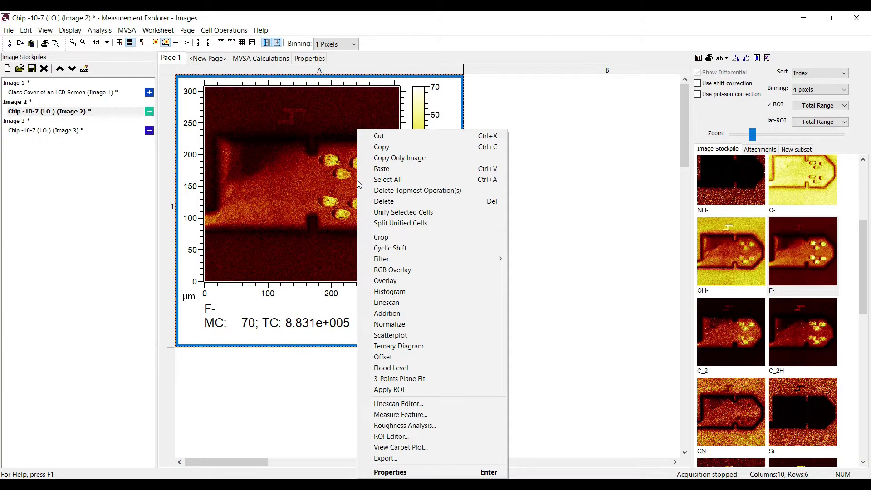
click(400, 437)
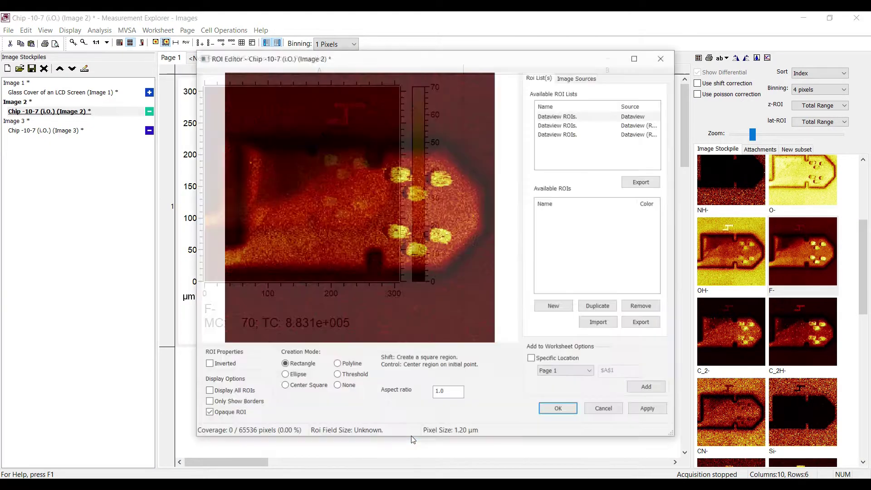
click(555, 307)
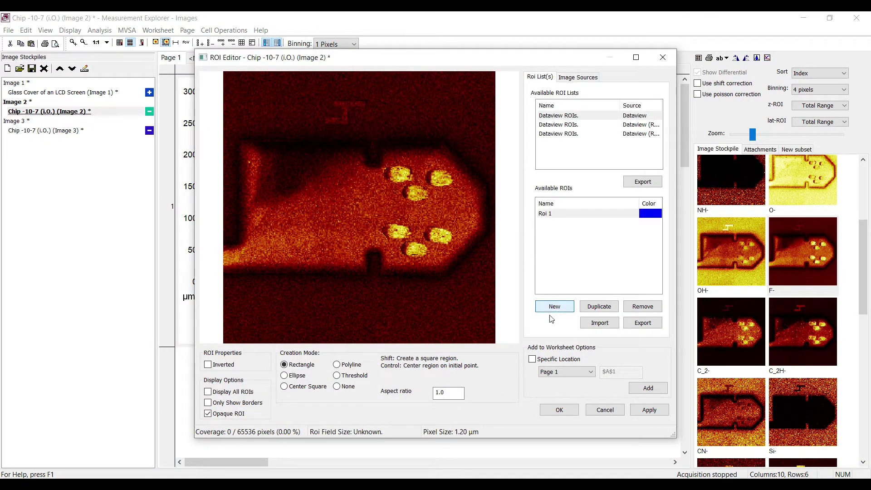
click(337, 375)
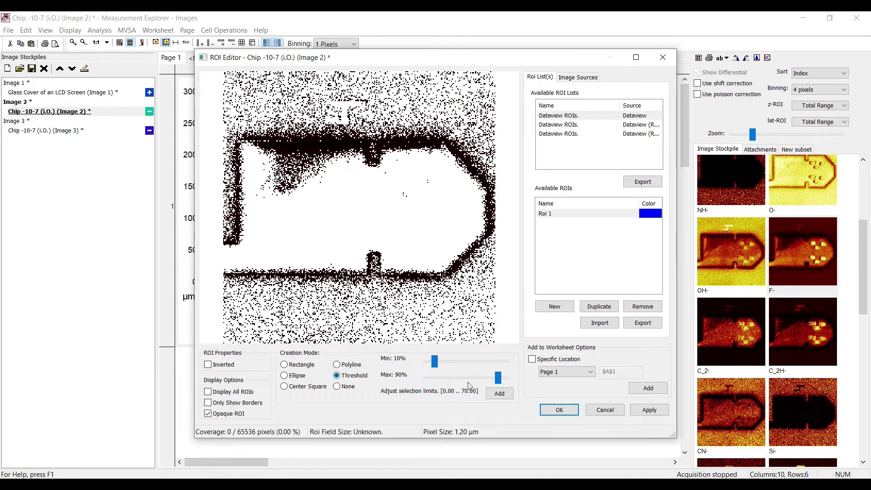
mouse_move(434, 361)
mouse_down()
mouse_move(463, 361)
mouse_move(452, 362)
mouse_up()
click(292, 364)
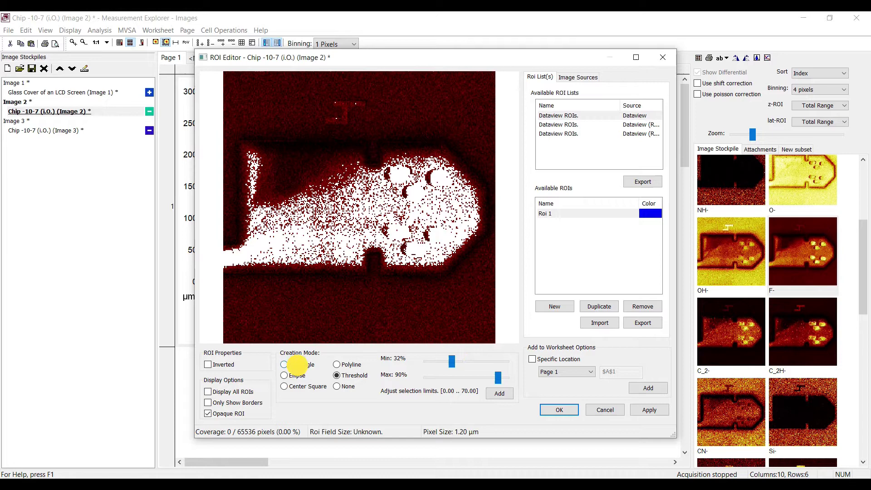
Step: Draw a rectangle over the F- spots, threshold it to 55–100%, add it to Roi 1 and confirm
drag(379, 137, 462, 273)
click(444, 225)
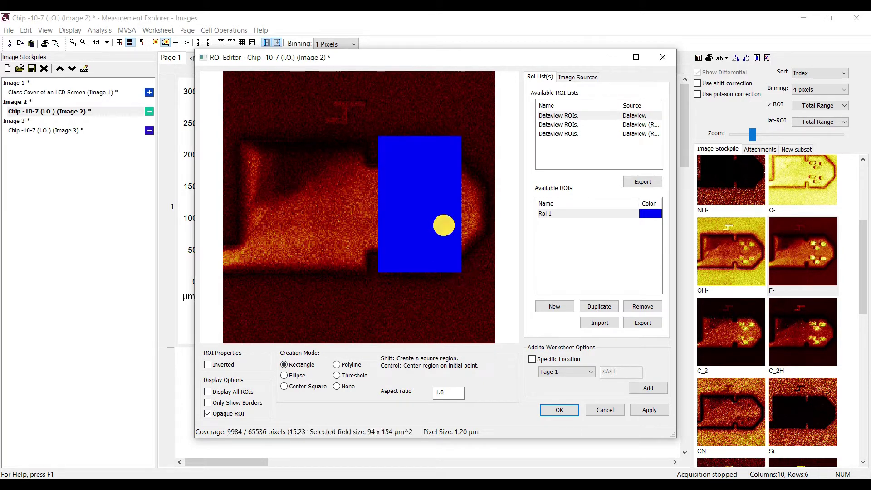
click(364, 379)
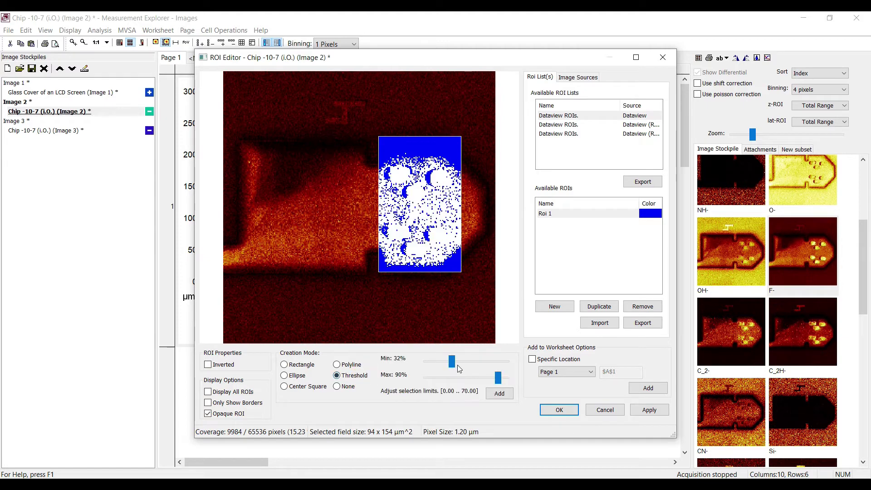
drag(452, 361, 470, 362)
click(501, 395)
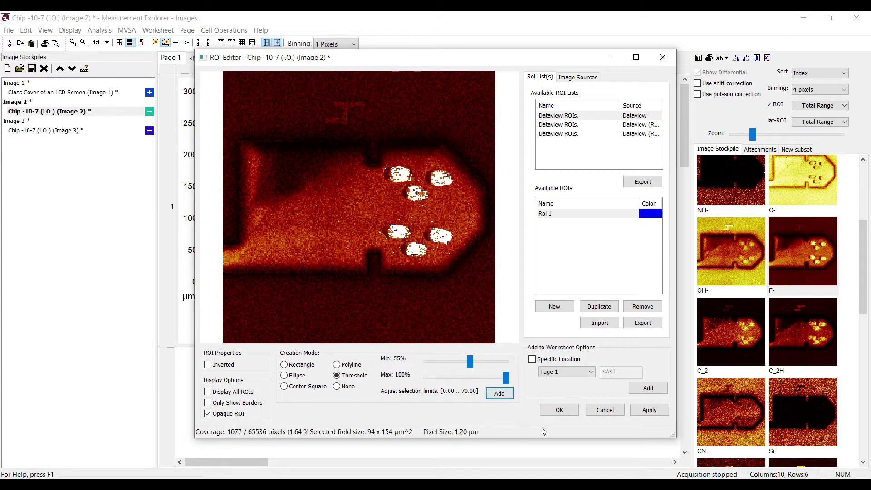
click(573, 412)
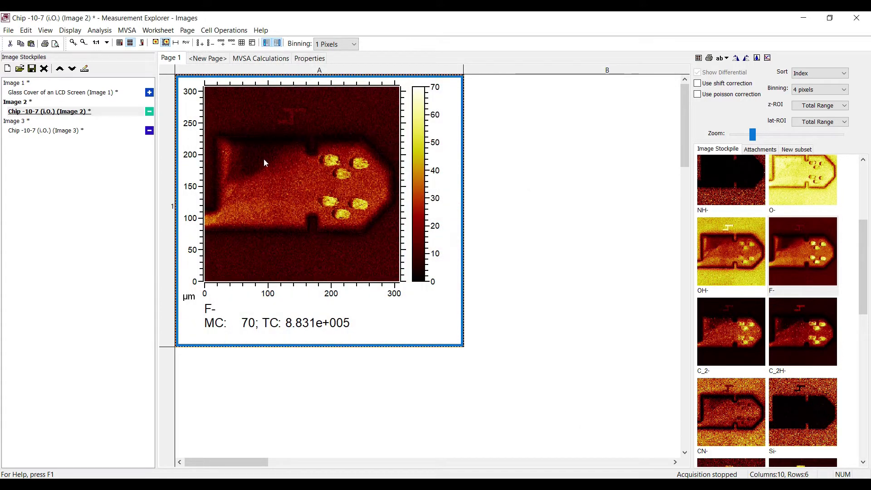
Step: Apply Roi 1 from the Dataview ROIs set to the F- image in cell A1
right_click(288, 173)
click(338, 390)
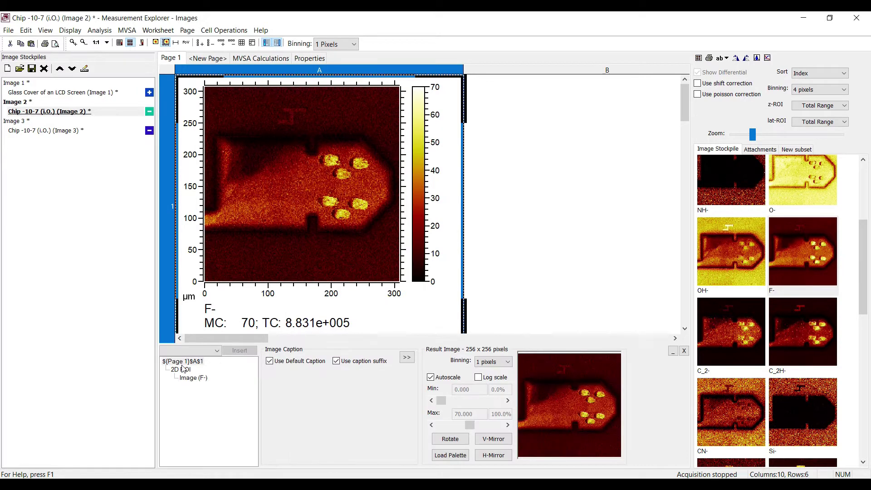
click(183, 369)
click(390, 367)
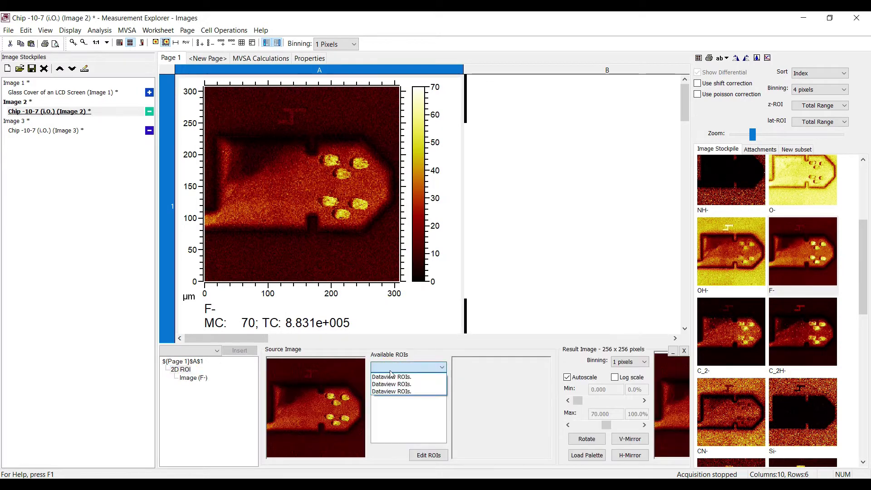
click(392, 377)
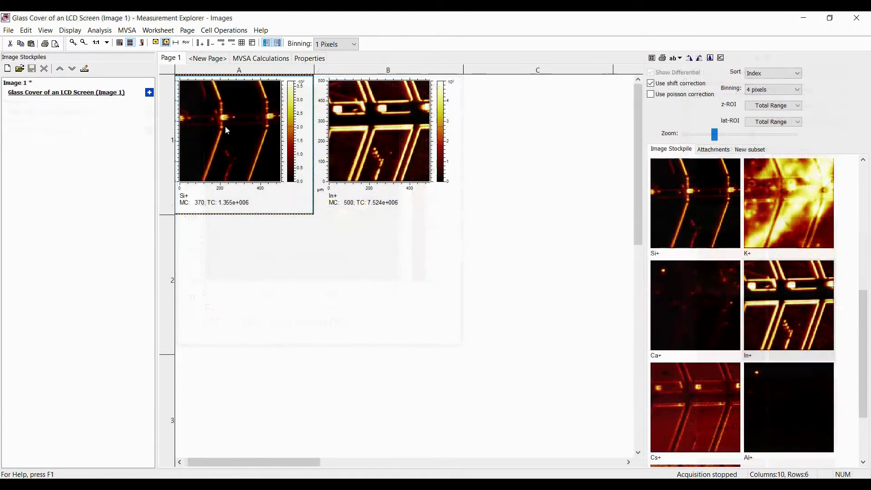
Step: Draw an X-Area line scan band across the Si+ image and place its profile in cell A2
right_click(226, 127)
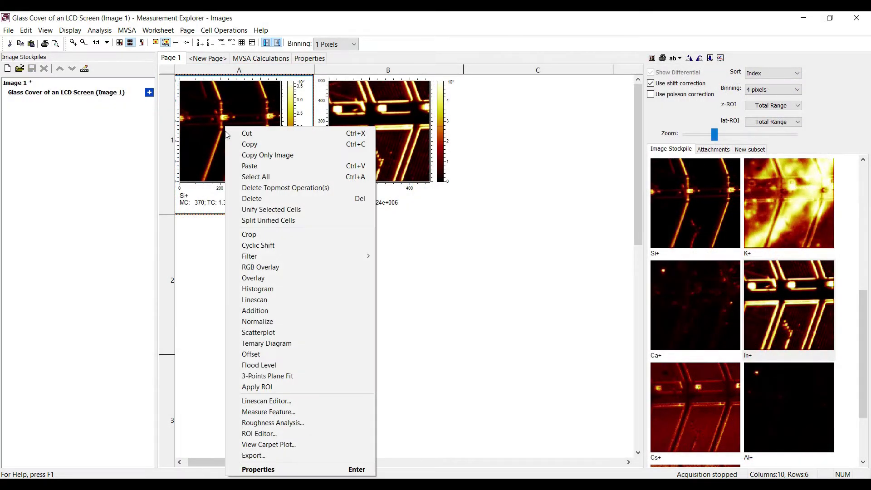
click(288, 402)
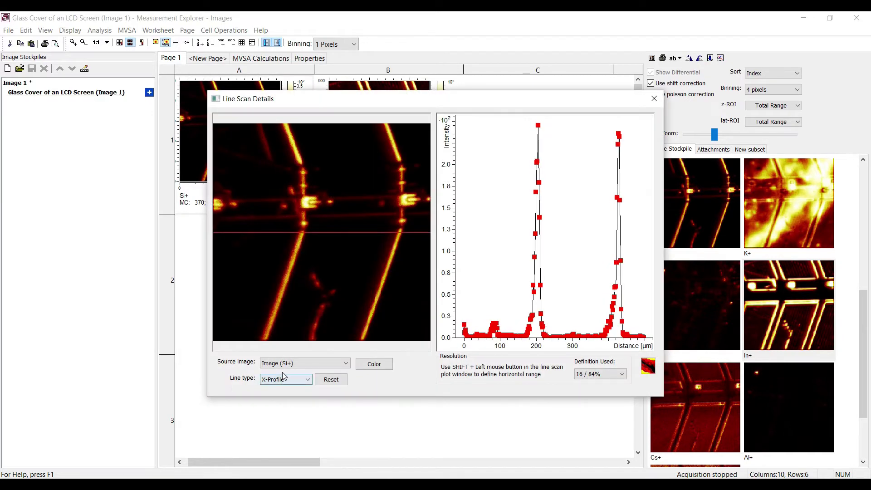
click(283, 379)
click(277, 399)
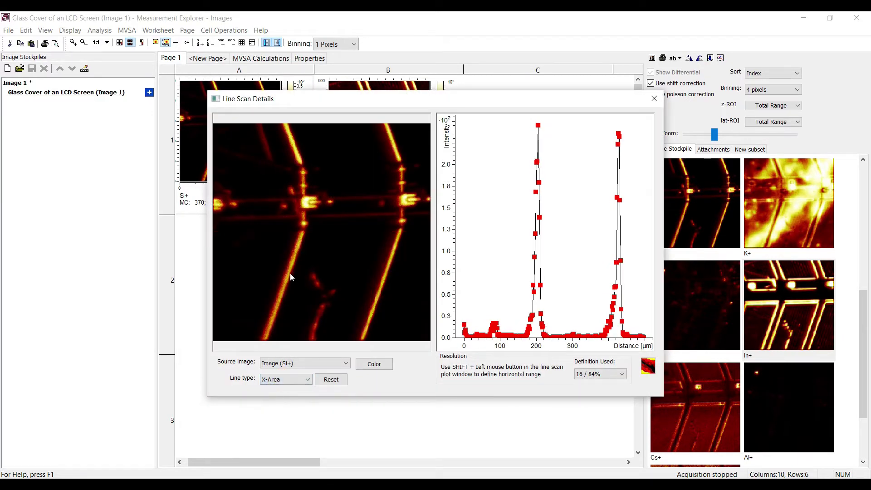
drag(296, 234, 289, 257)
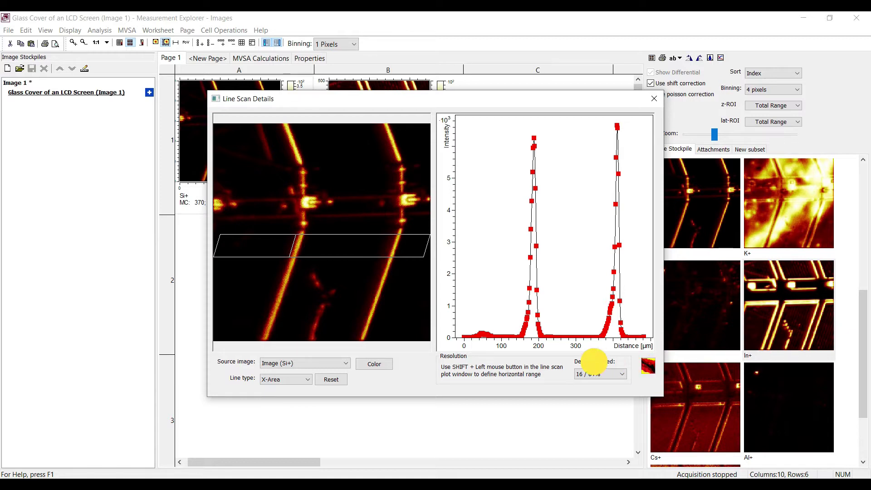
drag(188, 270, 189, 271)
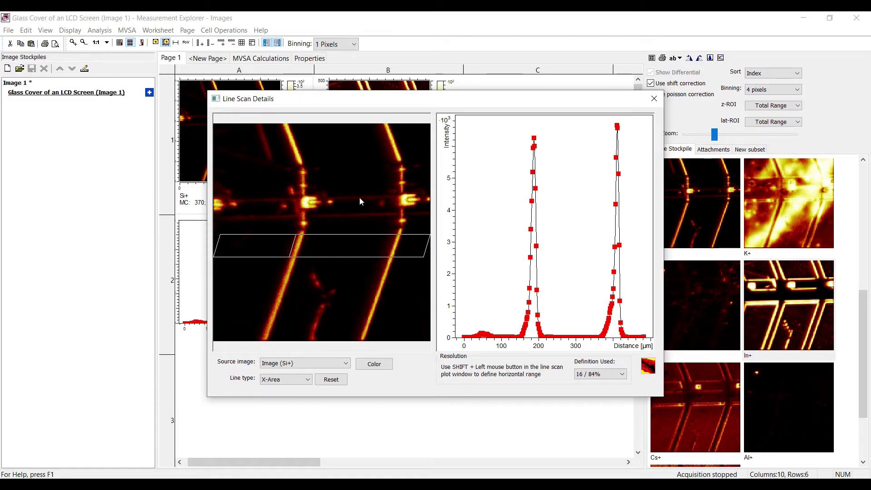
click(654, 99)
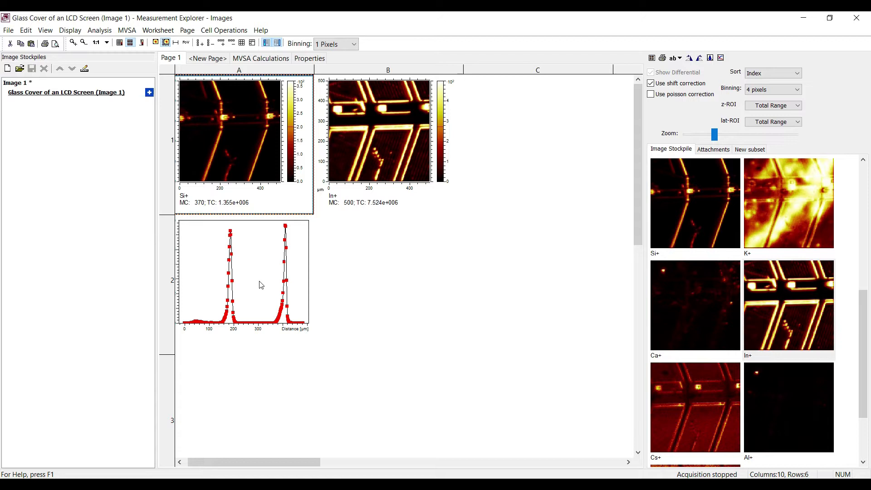
Step: Add the In+ image as another source image of the A2 line-scan plot
click(261, 284)
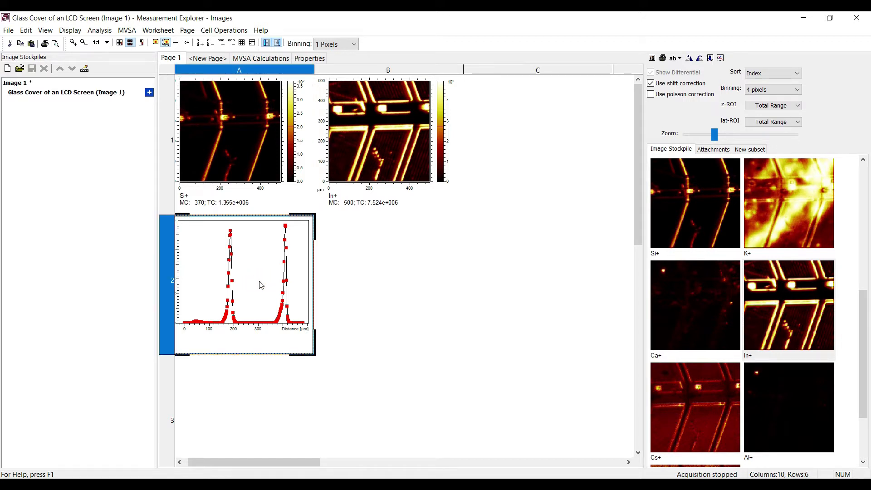
click(261, 285)
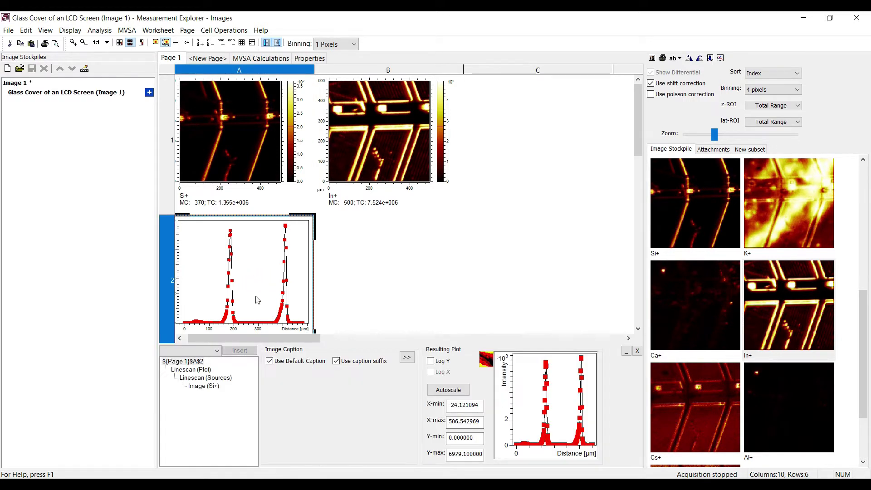
click(225, 378)
drag(385, 109, 371, 393)
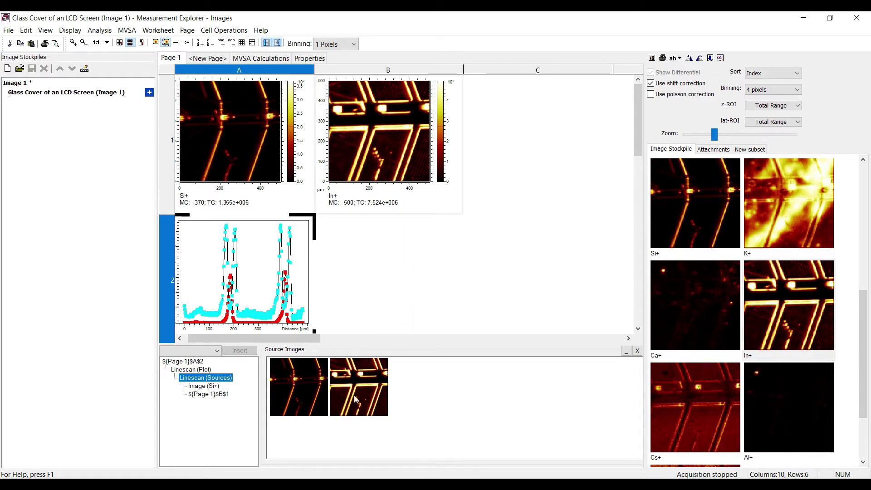
Step: Show the B1 In+ source in the line-scan plot and colour the plot blue
click(209, 370)
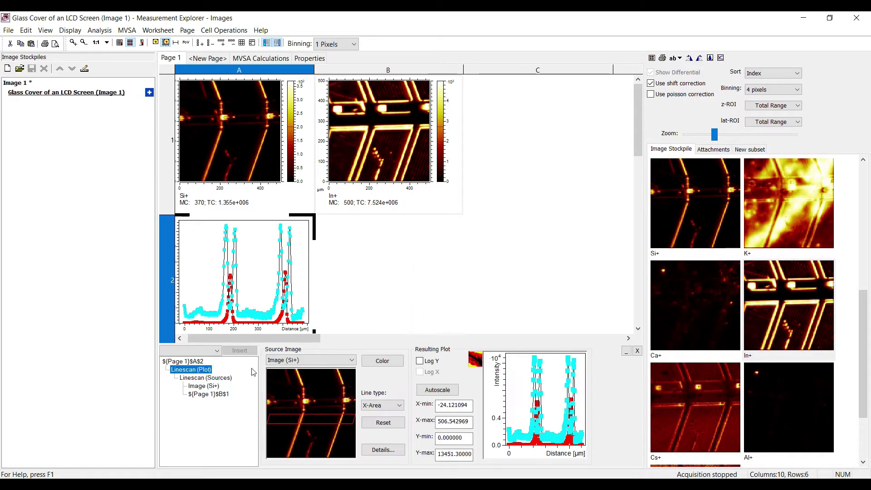
click(283, 360)
click(286, 378)
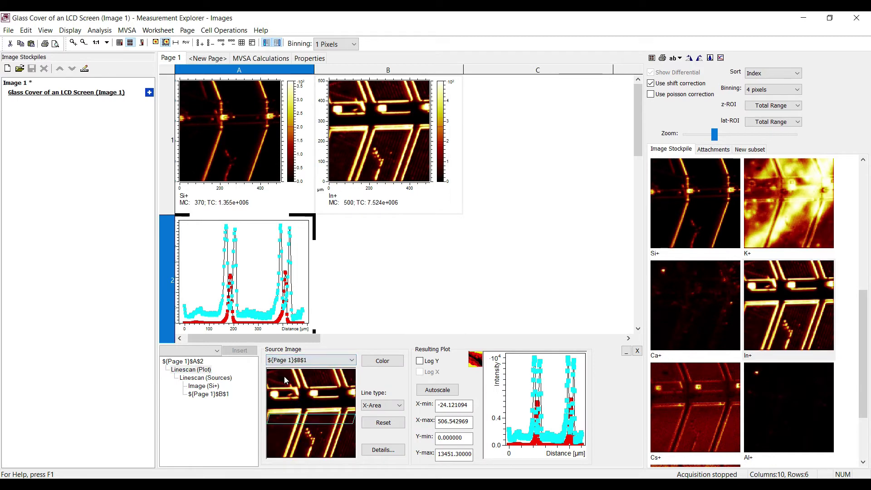
click(397, 366)
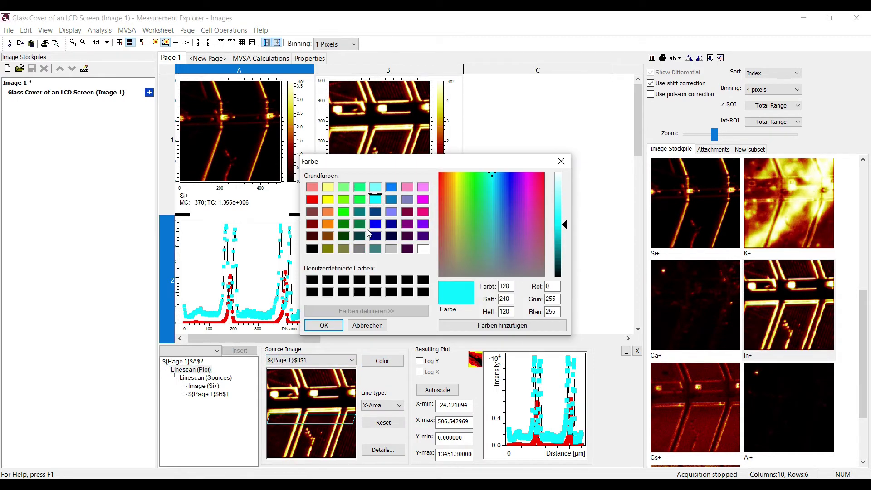
click(376, 225)
click(325, 326)
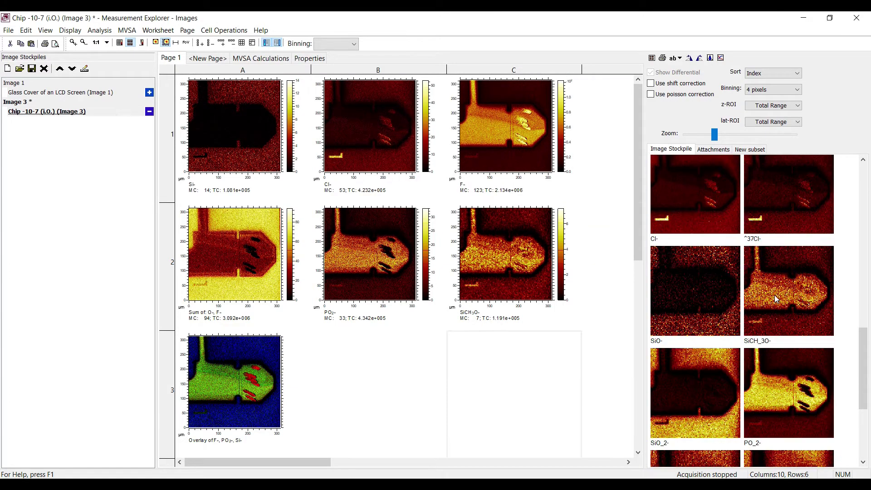
Step: Gather the Si-, SiO-, SiO_2-, SiO_3- and SiO_3H- images into a new image subset
ctrl+click(708, 294)
scroll(787, 358, down, 2)
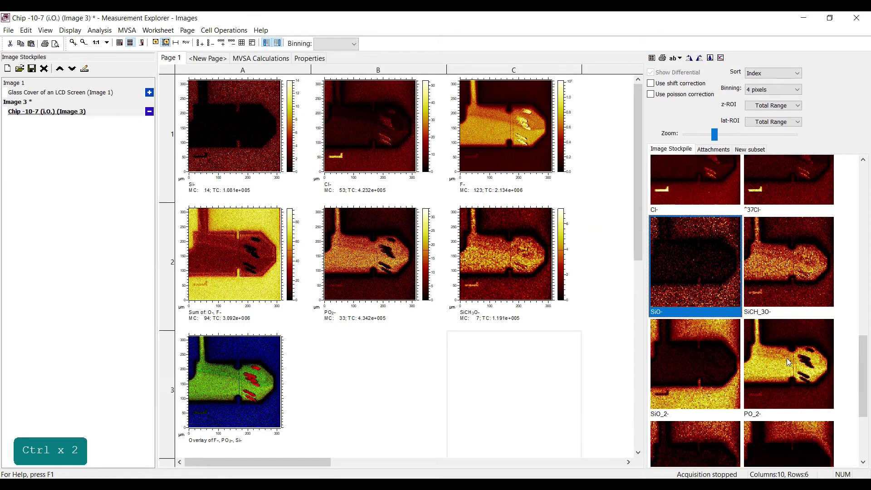
ctrl+click(693, 317)
ctrl+click(691, 415)
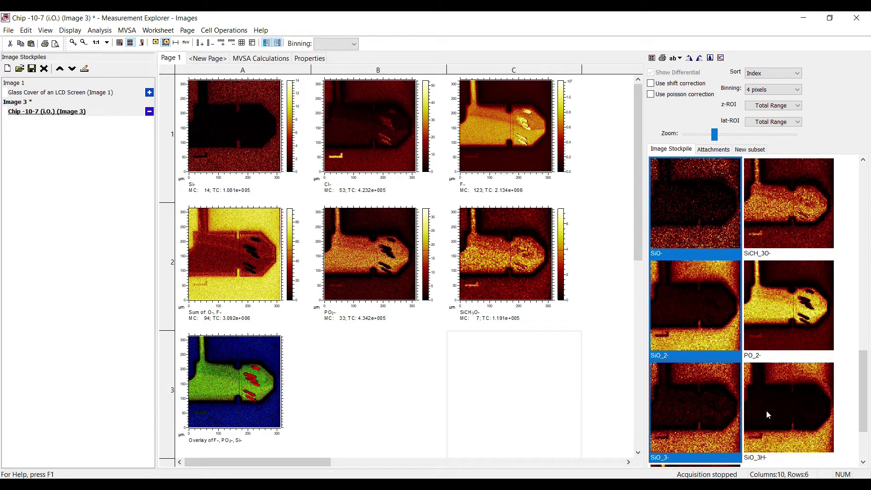
ctrl+click(799, 407)
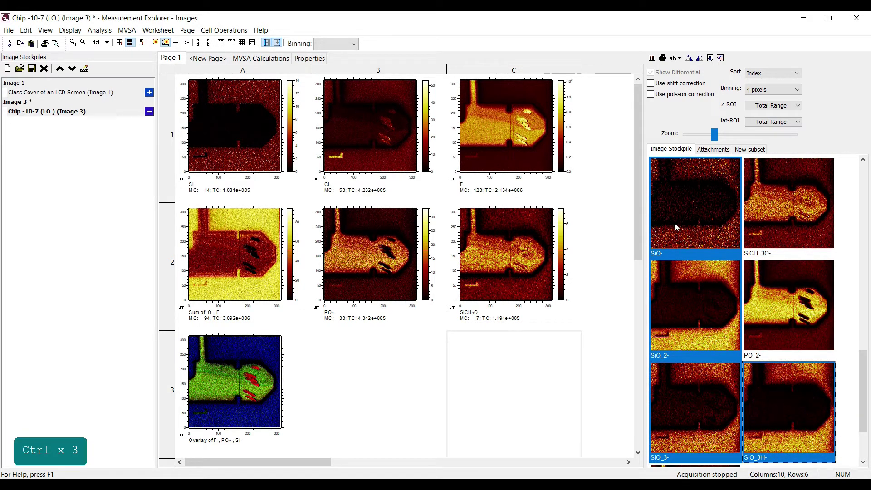
drag(704, 190, 749, 153)
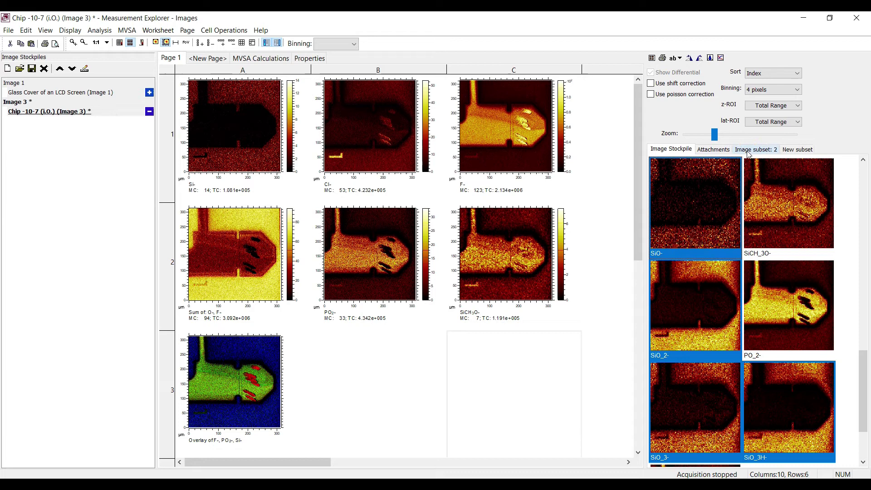
click(749, 152)
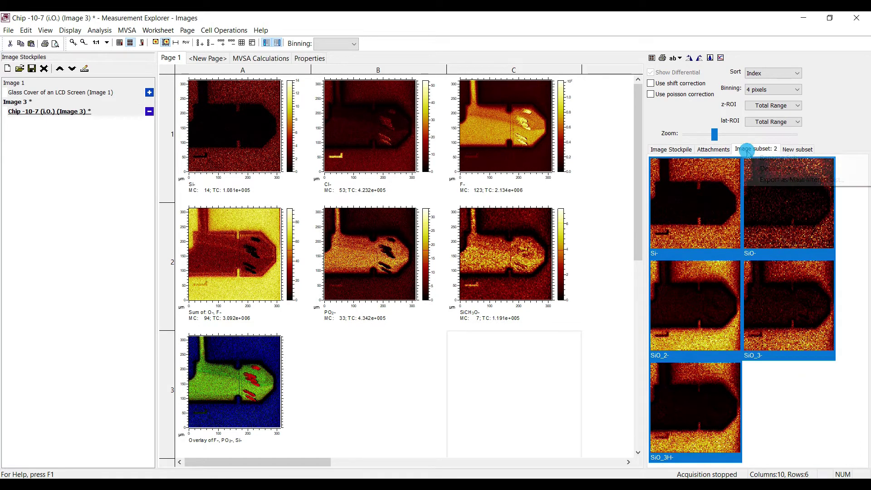
Step: Rename the new image subset to 'substrate'
right_click(749, 151)
click(777, 156)
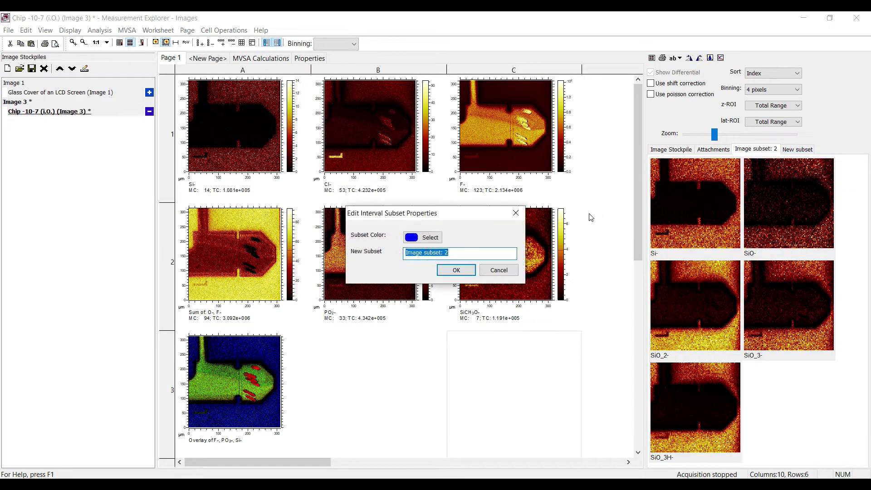
text(substr)
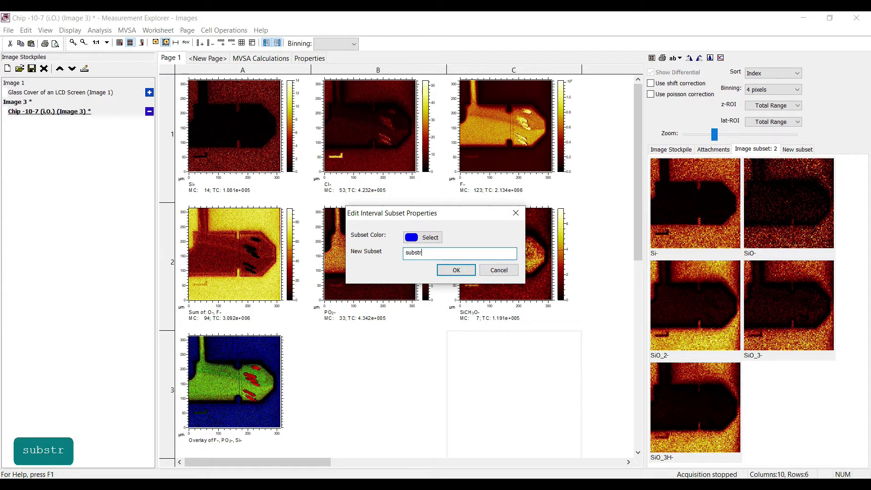
text(ate)
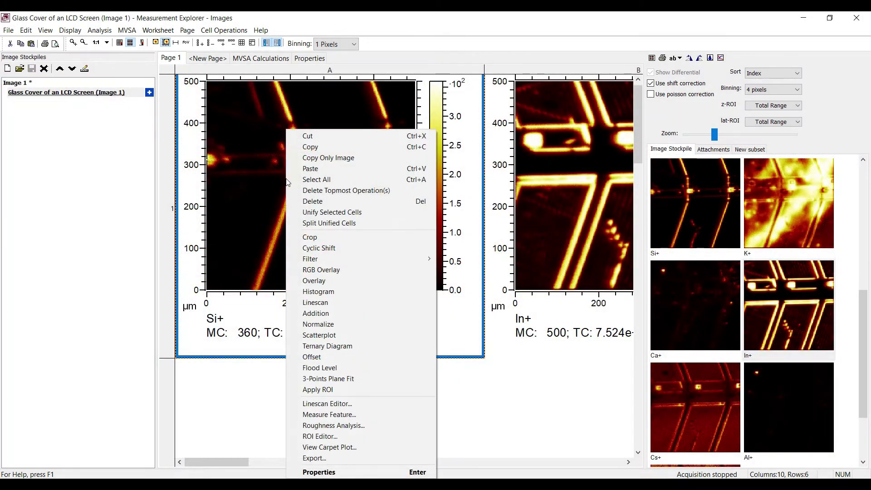
Step: Crop the Si+ map with lateral shift correction on, autocropping it to 252×252 pixels
click(309, 237)
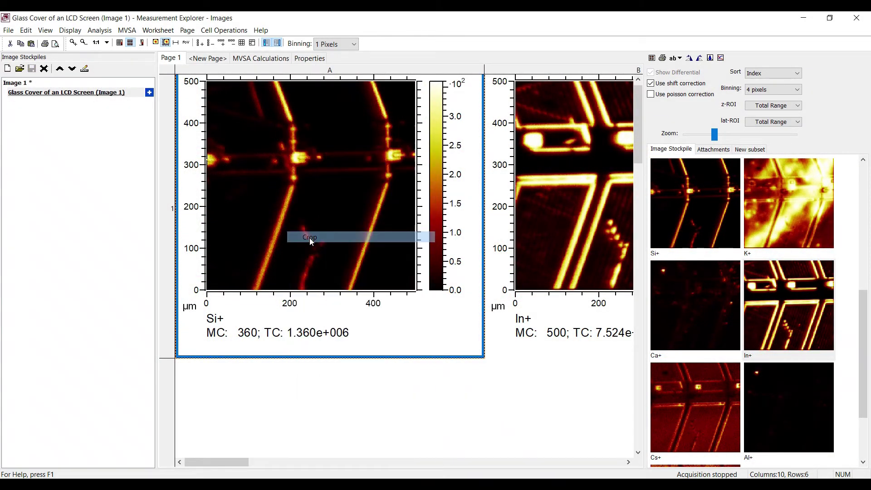
click(314, 187)
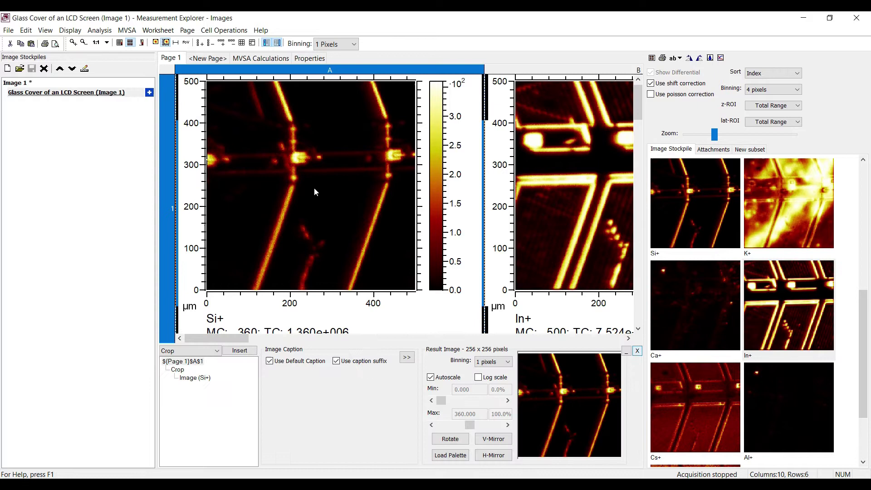
click(208, 379)
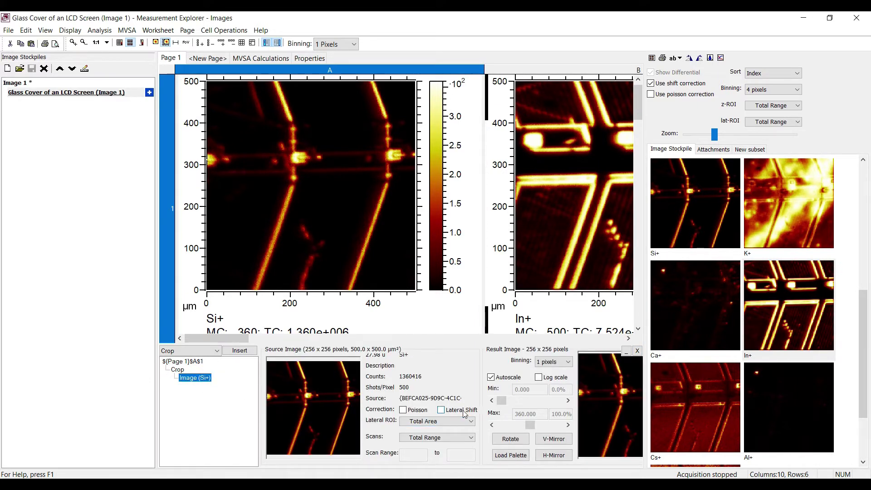
click(442, 410)
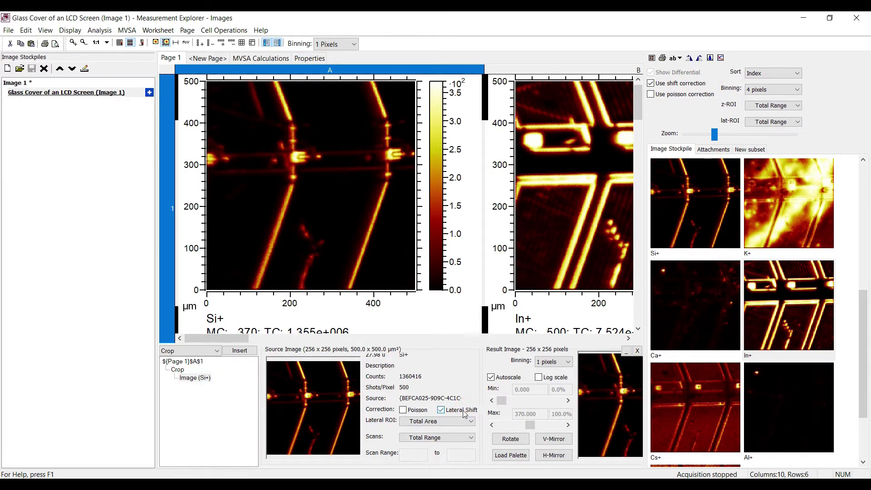
click(178, 370)
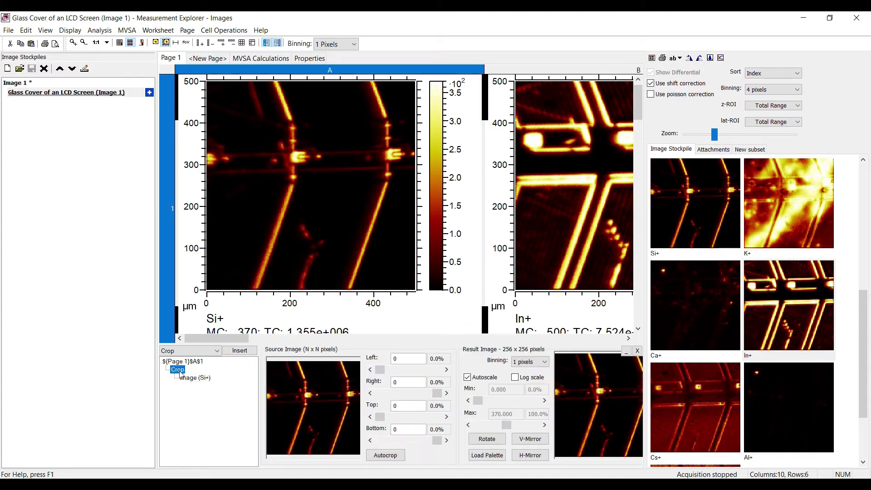
click(386, 456)
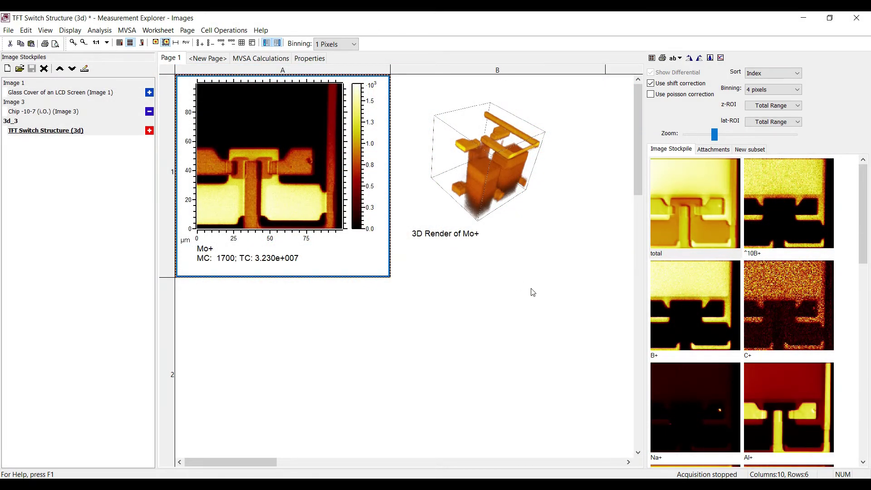
Step: Open the Volume Rendering details for the Mo+ 3D Render in cell B1
click(480, 166)
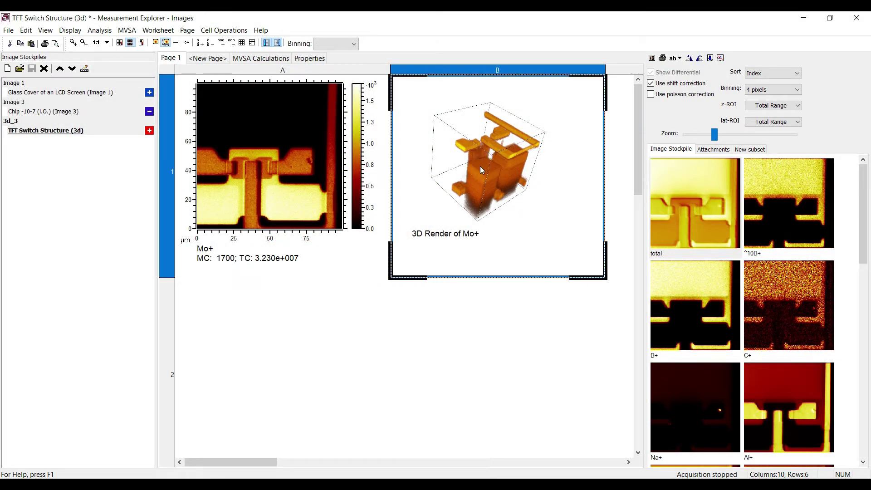
double_click(480, 166)
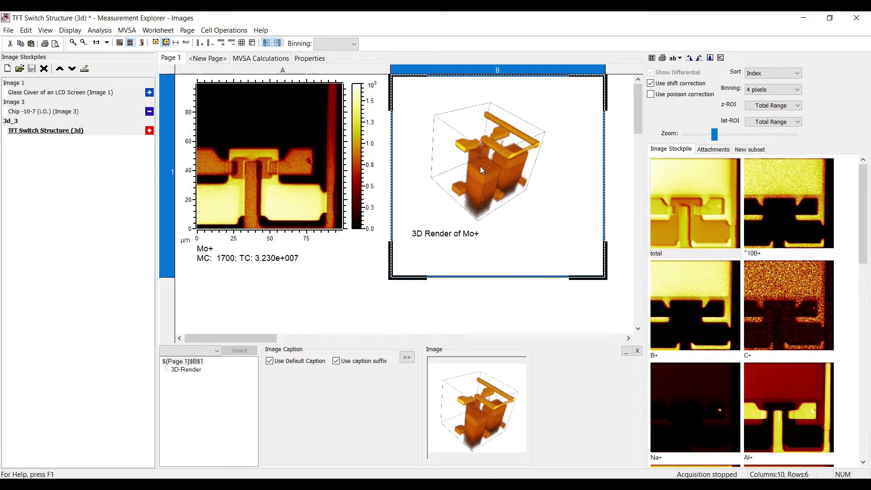
click(186, 370)
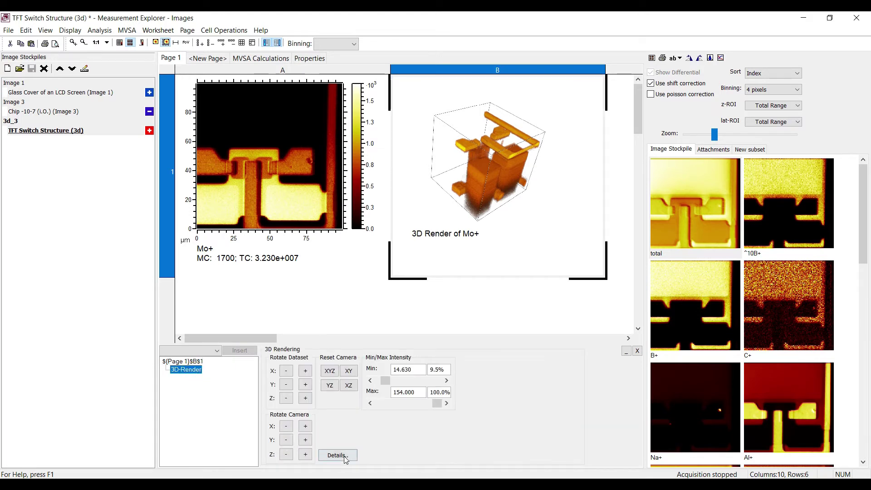
click(339, 456)
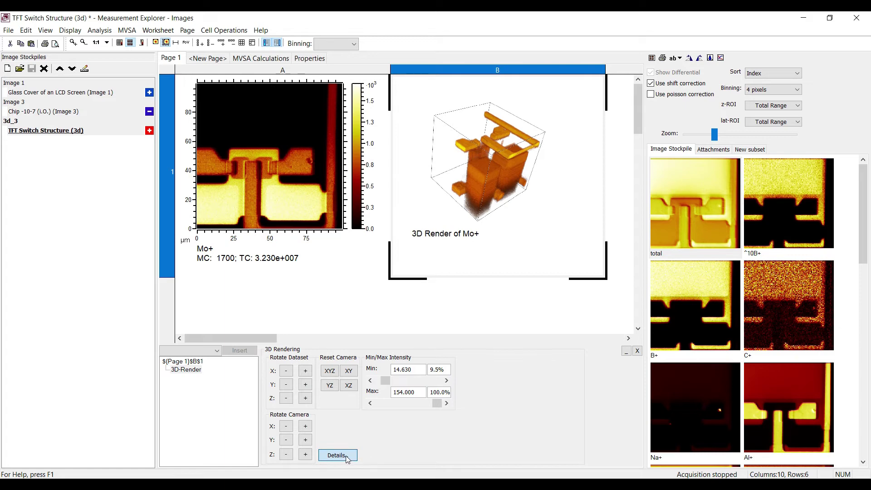
click(333, 455)
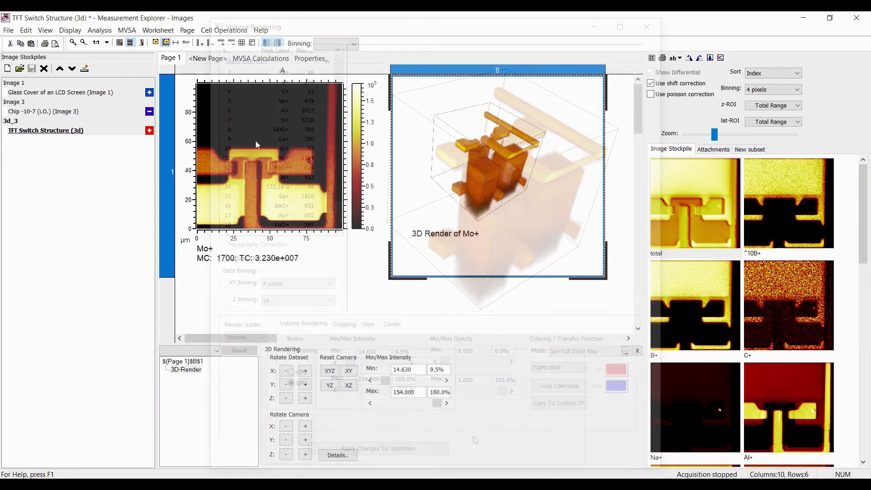
Step: Export Mo+ scan-resolved images as Ascii (X, Y, Z, I) files named 3d_3 to the desktop
click(10, 30)
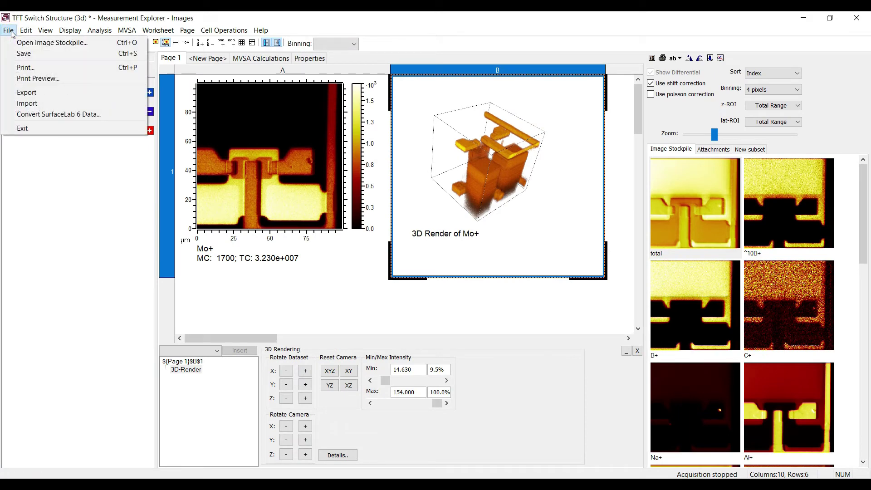
click(34, 91)
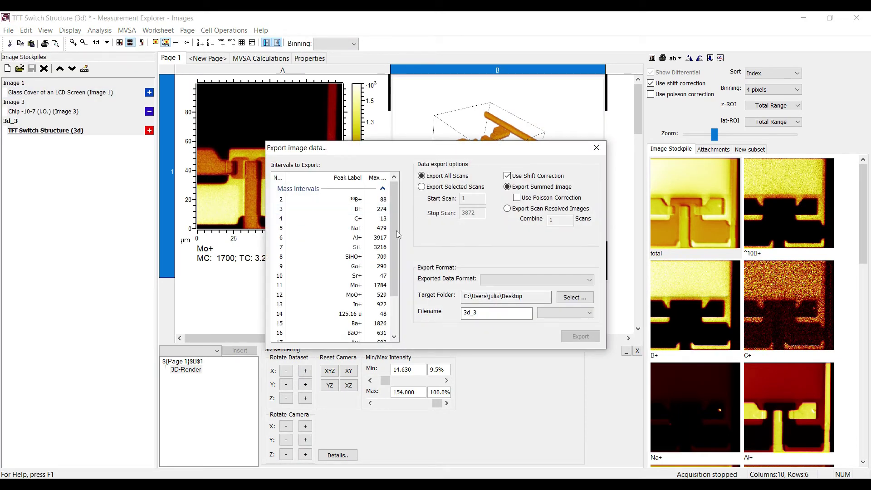
click(341, 285)
click(538, 210)
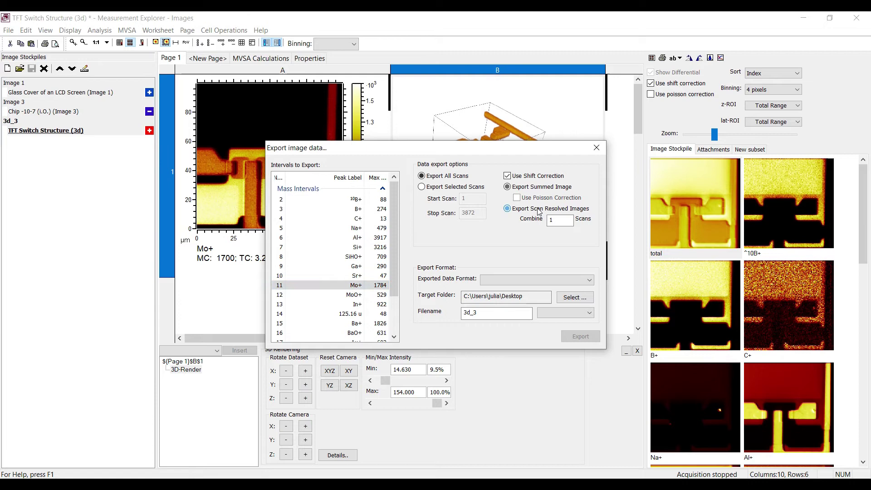
click(532, 280)
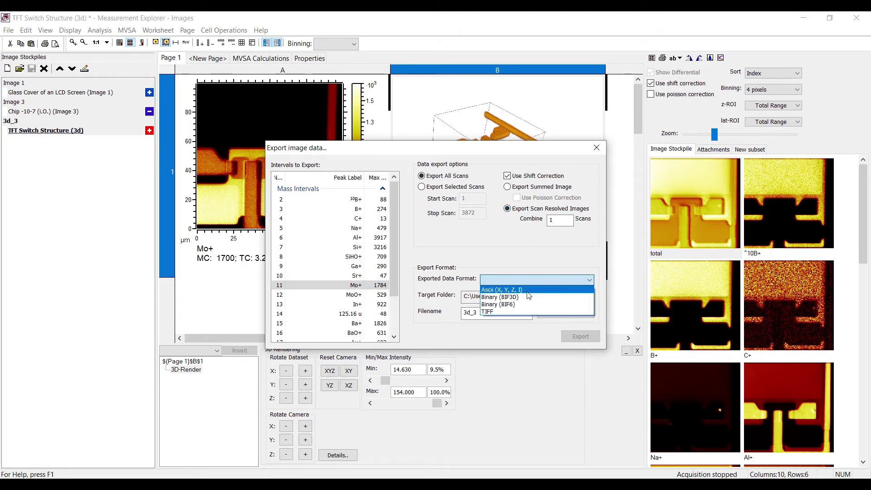
click(528, 289)
click(581, 336)
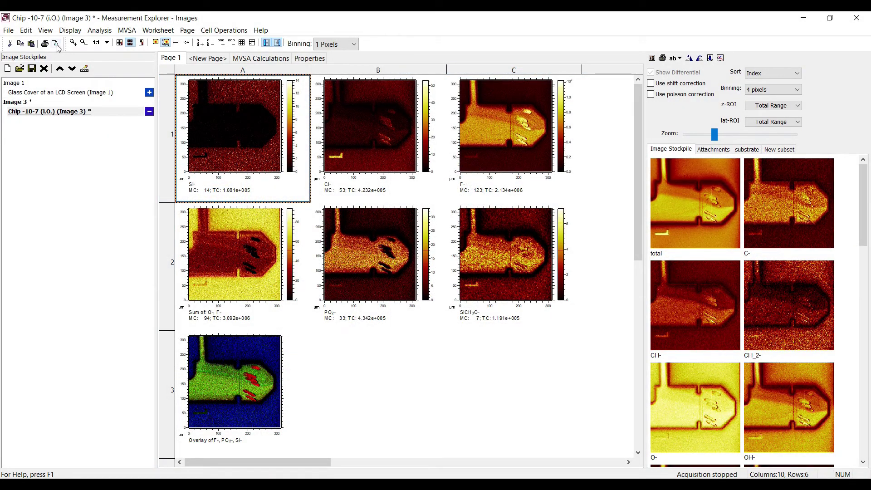
Step: Open a full-screen print preview, turn off Display Entire Page, and limit the range to A1–C2
click(57, 44)
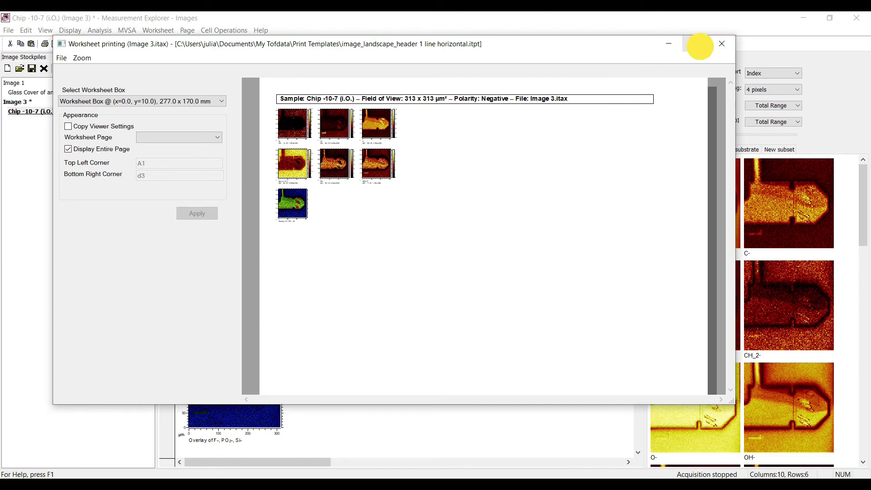
click(696, 44)
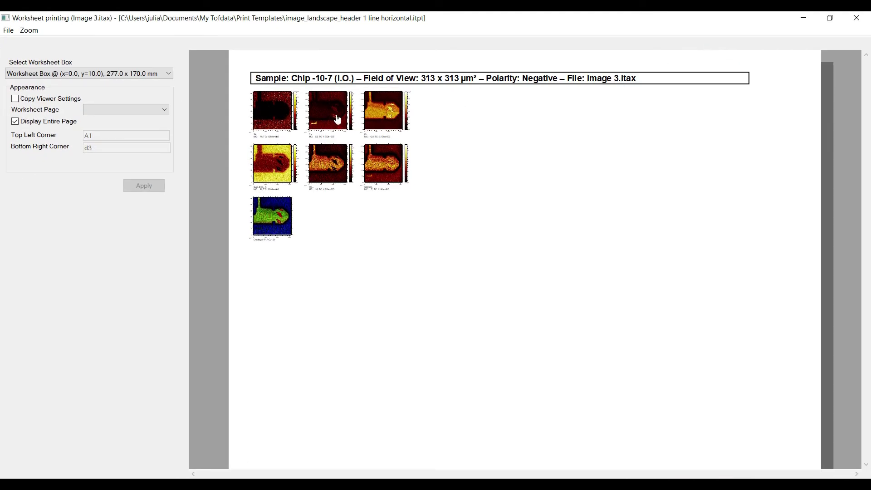
click(65, 121)
click(64, 142)
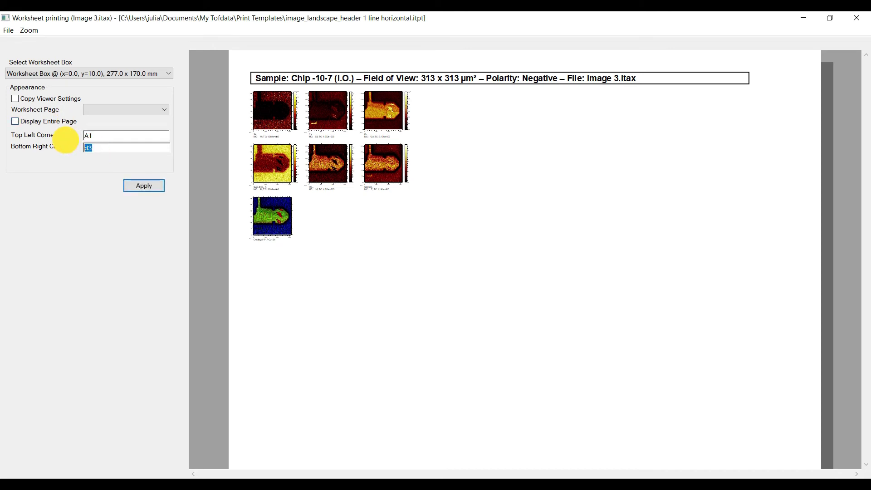
text(c)
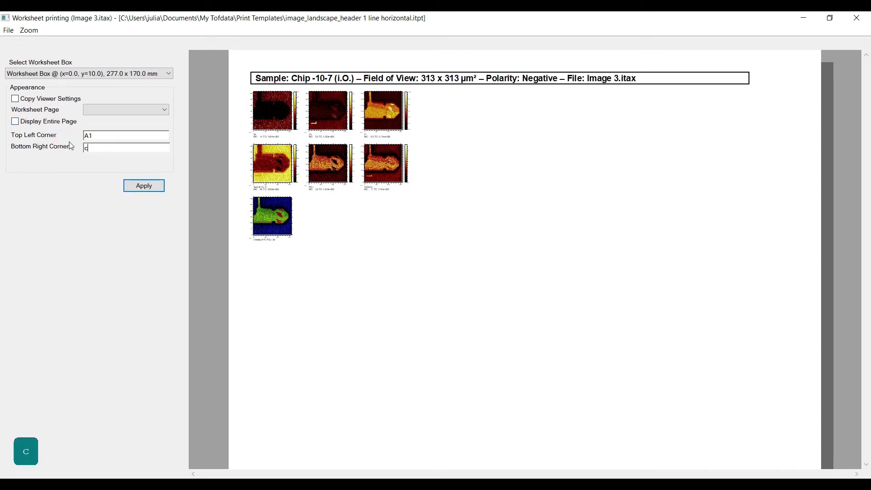
text(2)
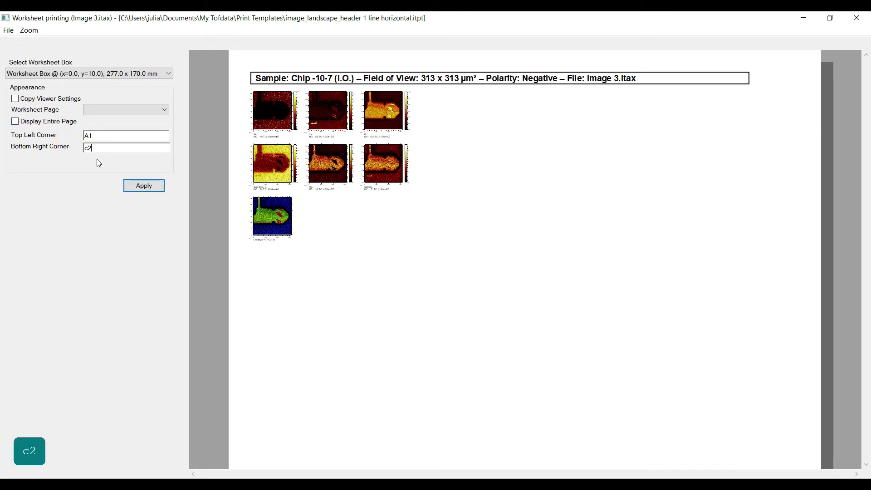
click(159, 188)
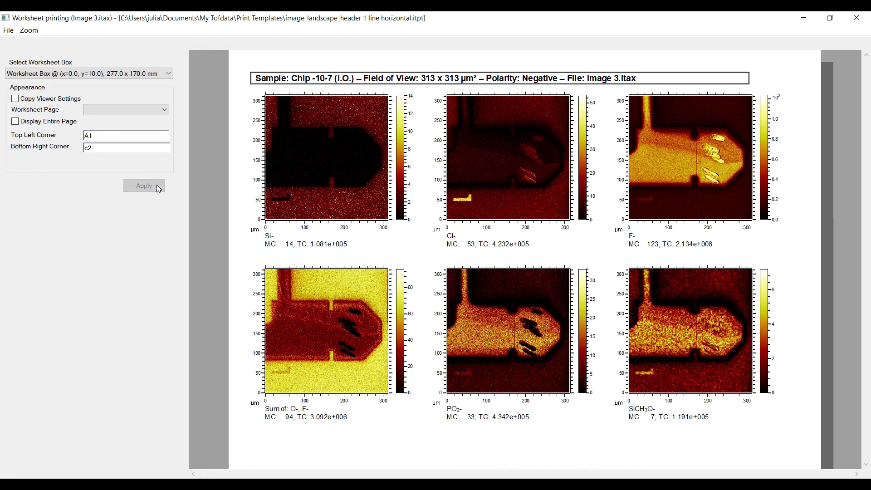